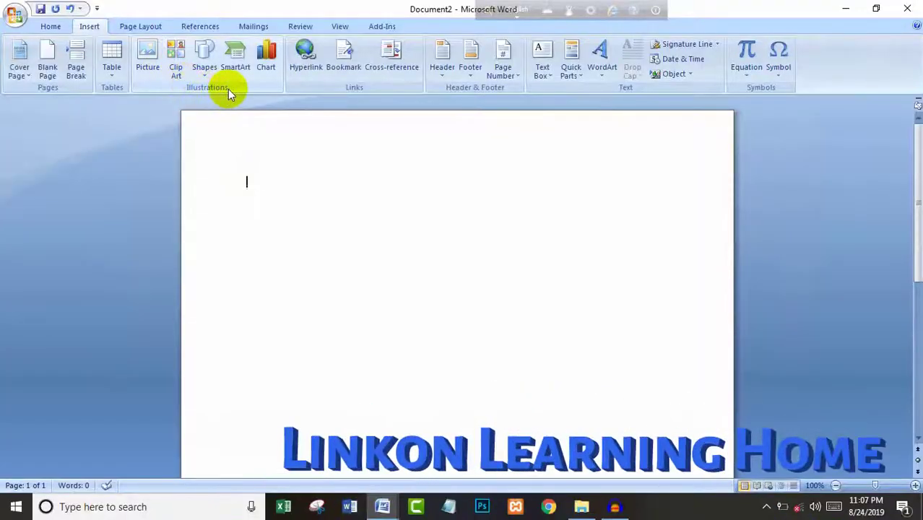
Insert the landscape .jpg photo from the Desktop into the document
left_click(147, 61)
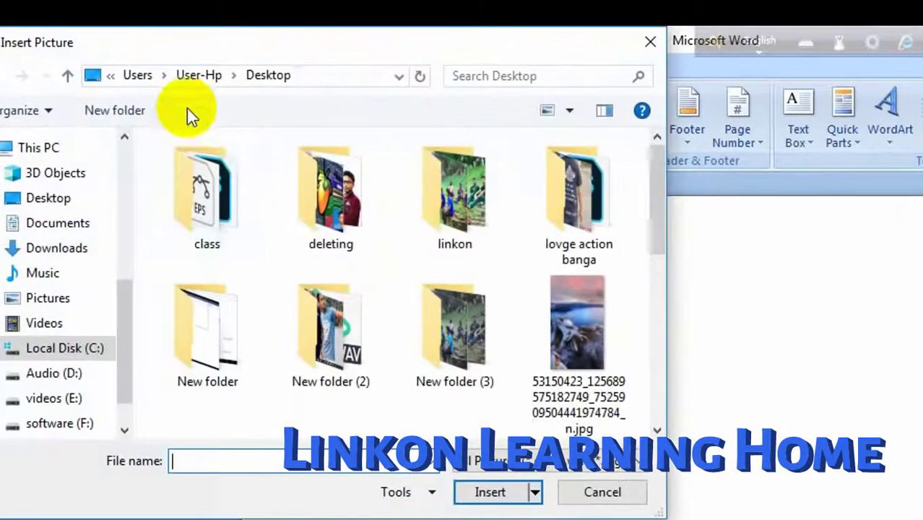
left_click(50, 223)
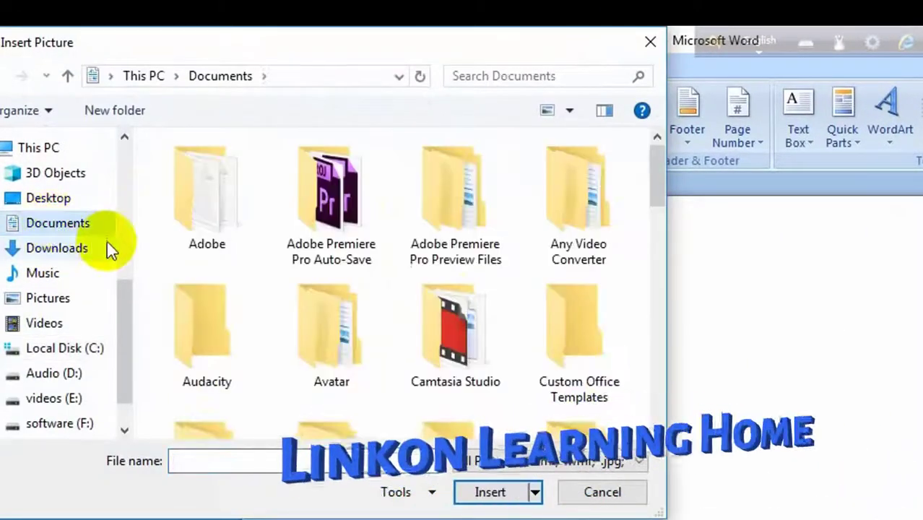
left_click(40, 199)
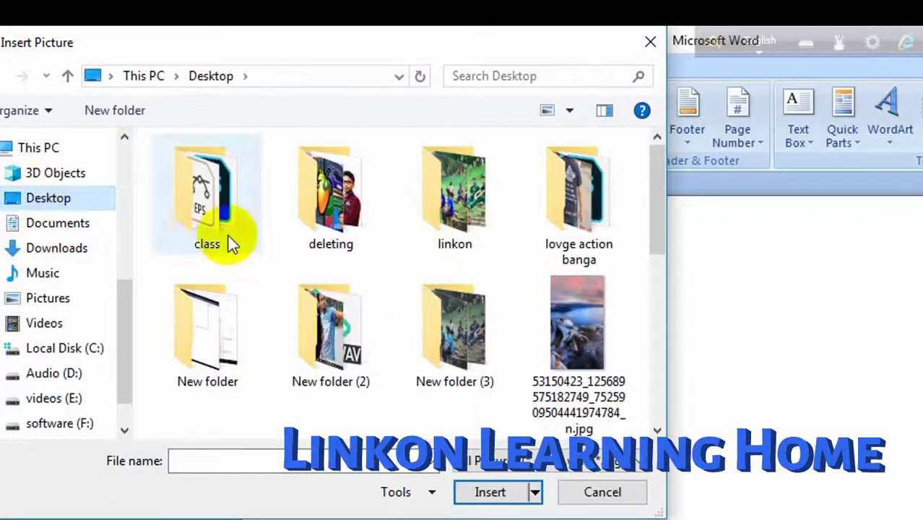
left_click(610, 323)
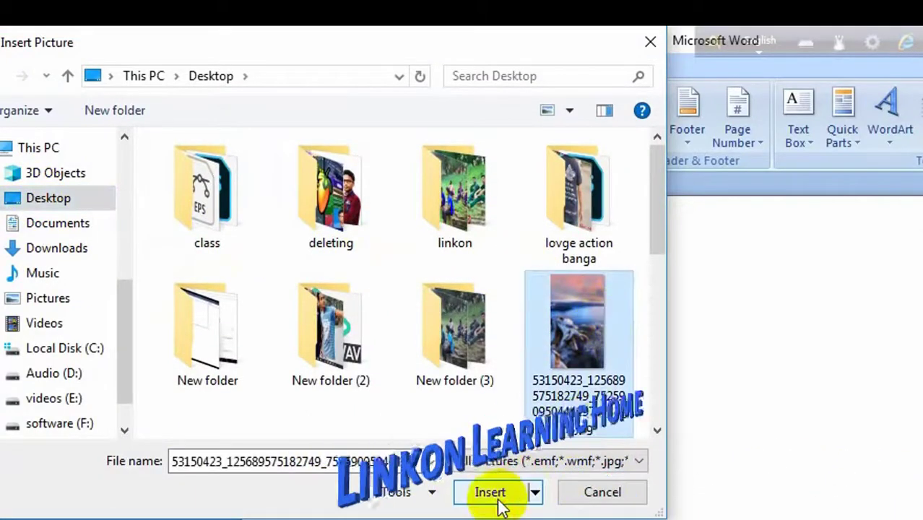
left_click(485, 488)
Set the photo's text wrapping to Tight
scroll(350, 257, "down", 3)
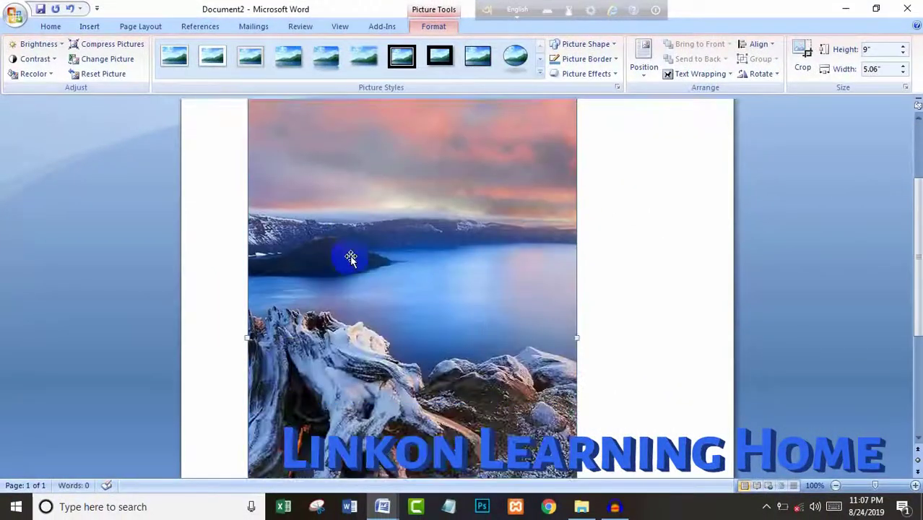
scroll(354, 262, "down", 2)
scroll(353, 260, "up", 2)
scroll(353, 259, "up", 2)
scroll(353, 259, "down", 4)
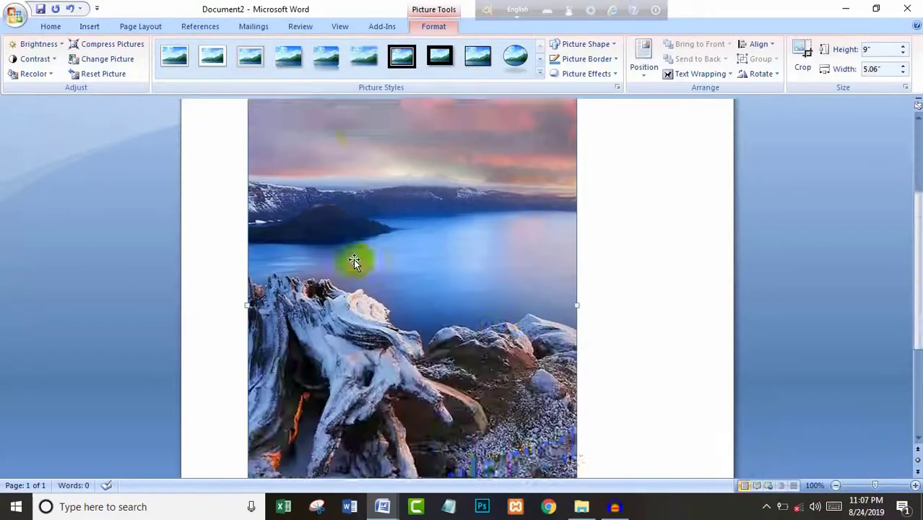
scroll(353, 258, "down", 2)
scroll(357, 253, "up", 3)
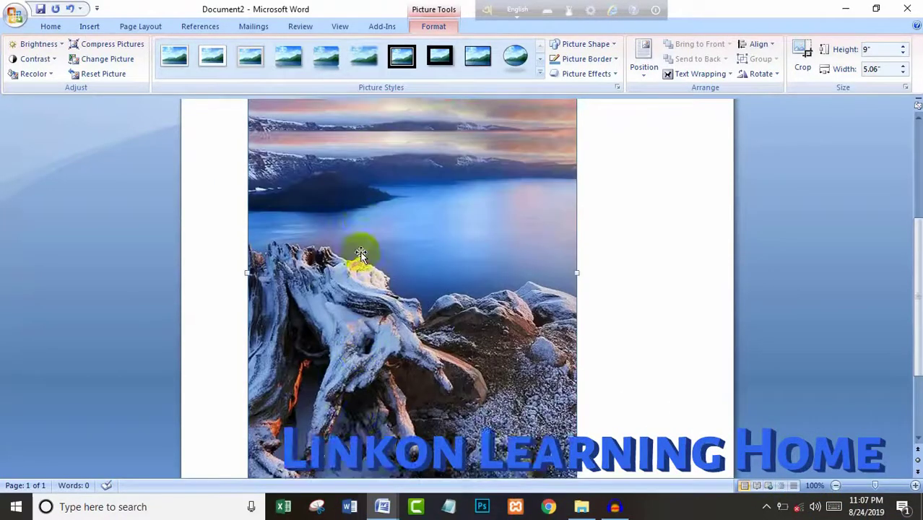
scroll(359, 252, "up", 3)
scroll(362, 252, "up", 1)
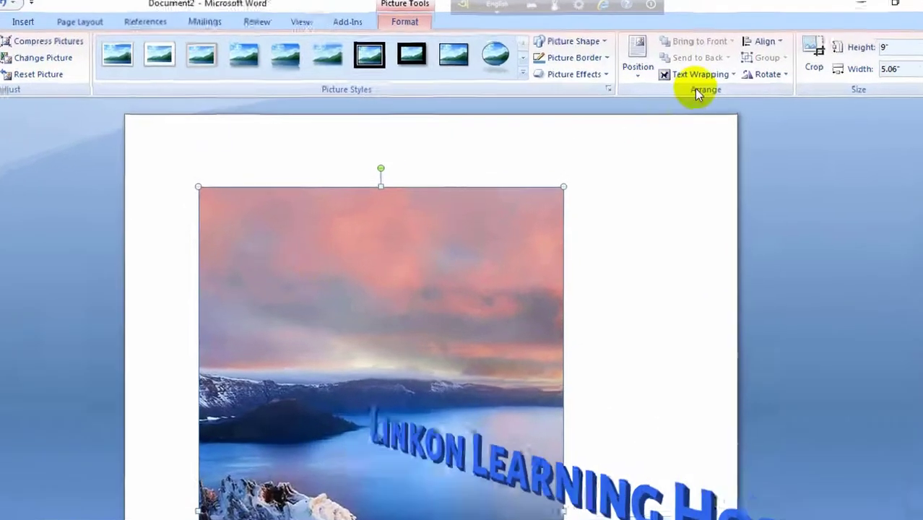
left_click(711, 73)
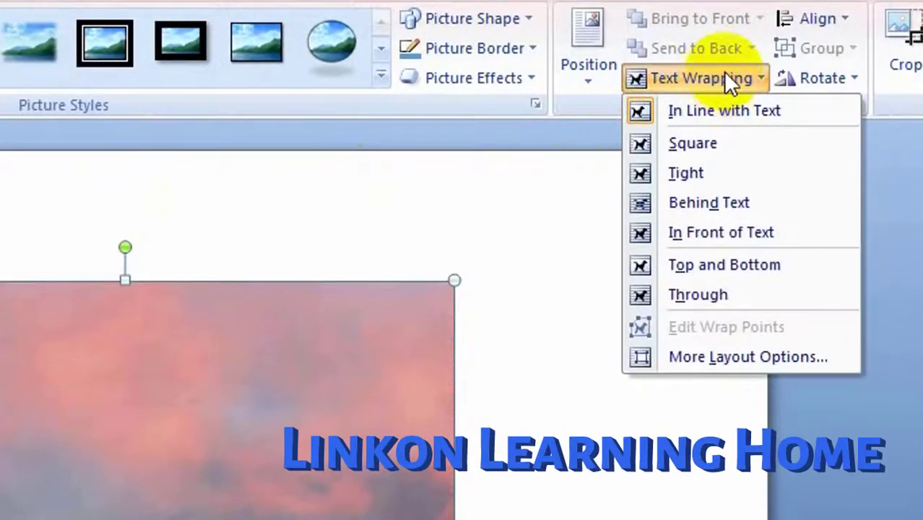
left_click(704, 175)
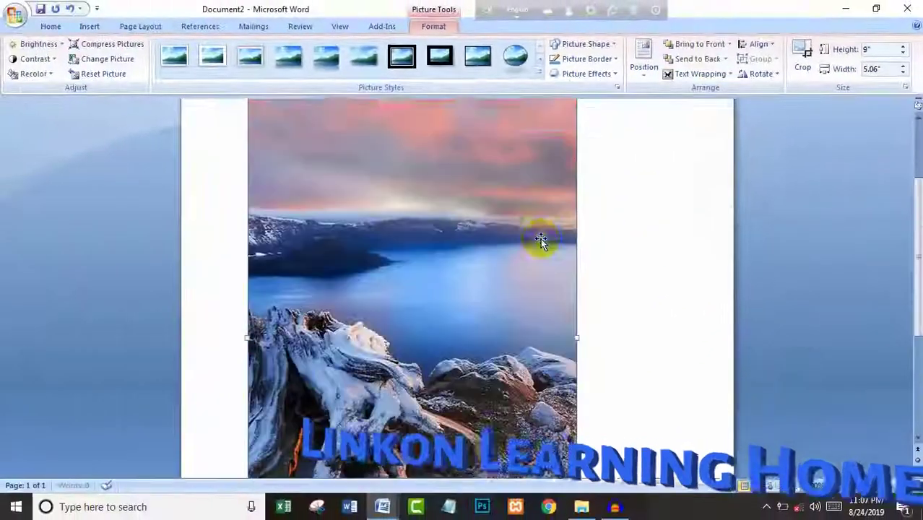
Shrink the photo to about 4.65" by 2.62" and move it toward the page's right
scroll(540, 237, "down", 5)
scroll(549, 253, "down", 3)
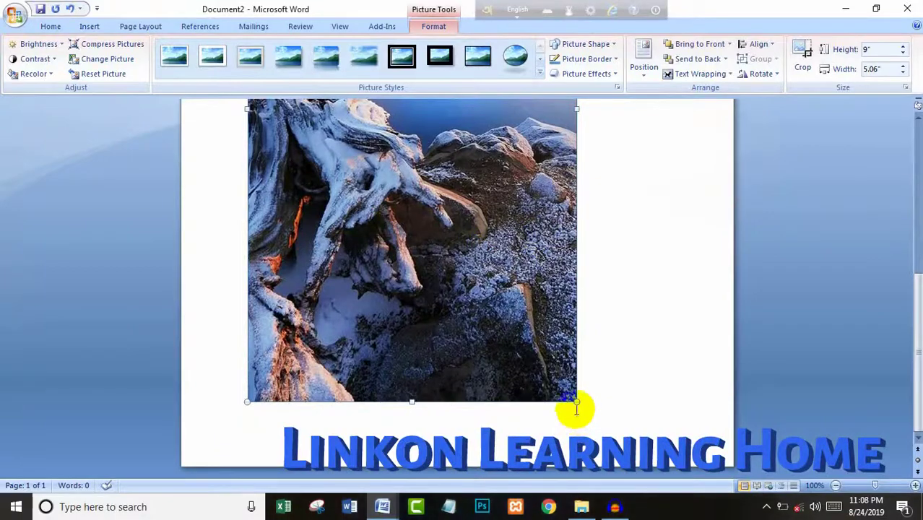
left_click_drag(576, 403, 472, 217)
scroll(531, 319, "up", 3)
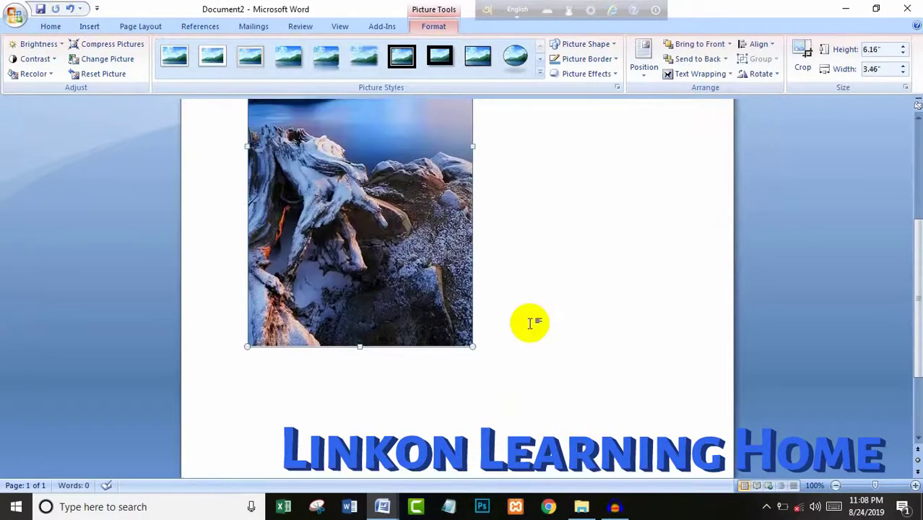
scroll(532, 320, "up", 5)
scroll(527, 340, "down", 4)
mouse_move(472, 313)
left_mouse_down()
mouse_move(611, 302)
mouse_move(365, 262)
mouse_move(676, 282)
mouse_move(511, 280)
left_mouse_up()
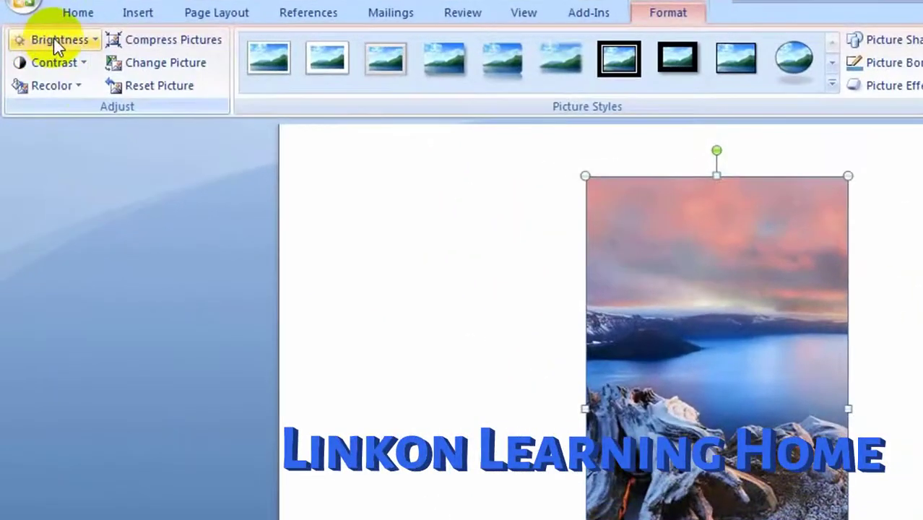
Give the photo a Circle top bevel in the Format Picture 3-D Format settings
left_click(36, 44)
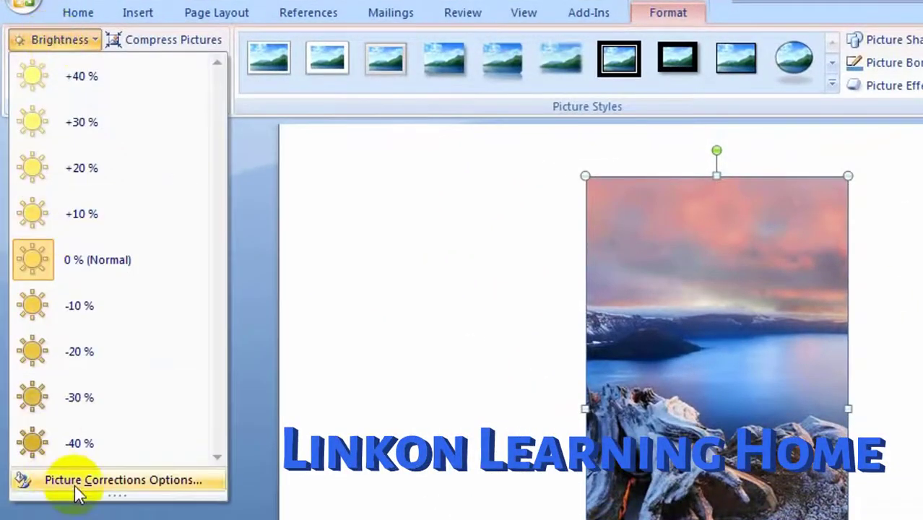
left_click(104, 481)
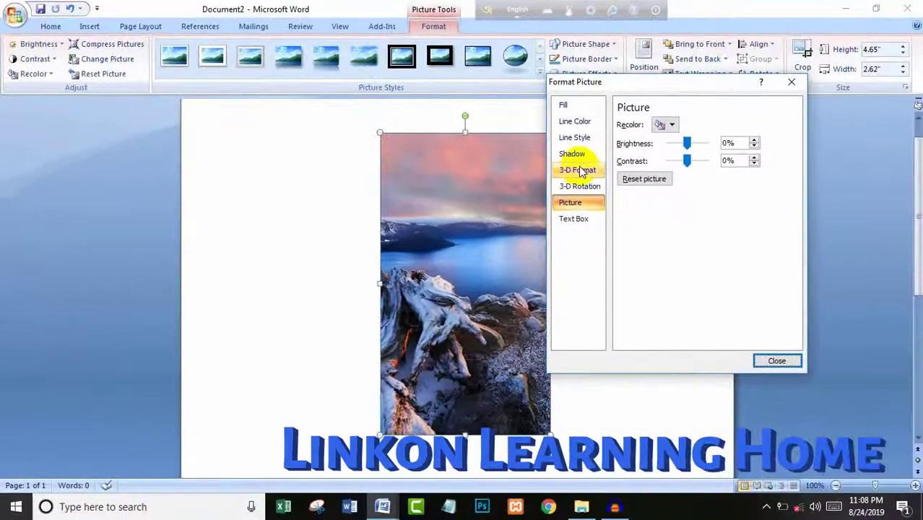
left_click(584, 171)
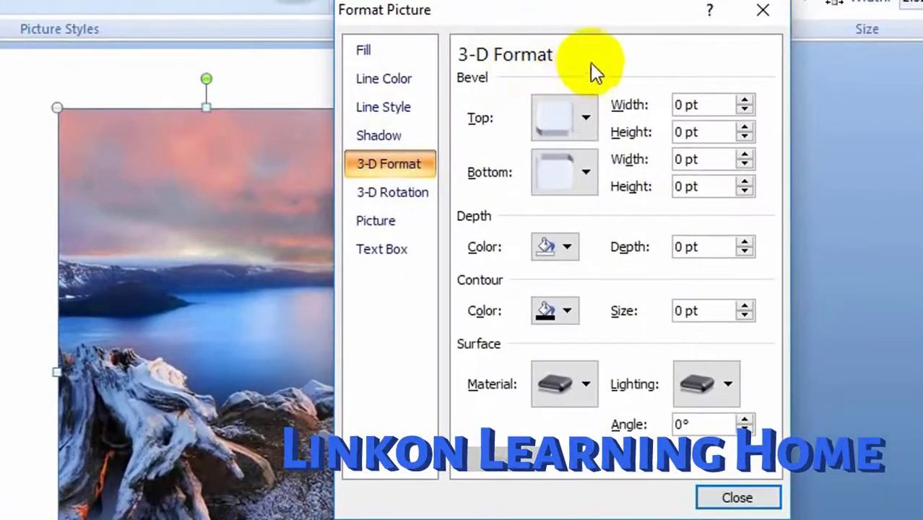
left_click(585, 118)
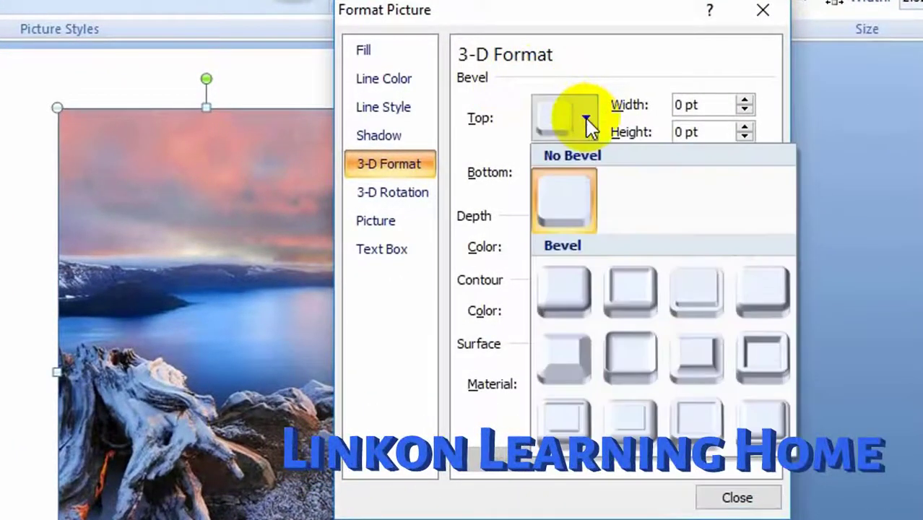
left_click(566, 296)
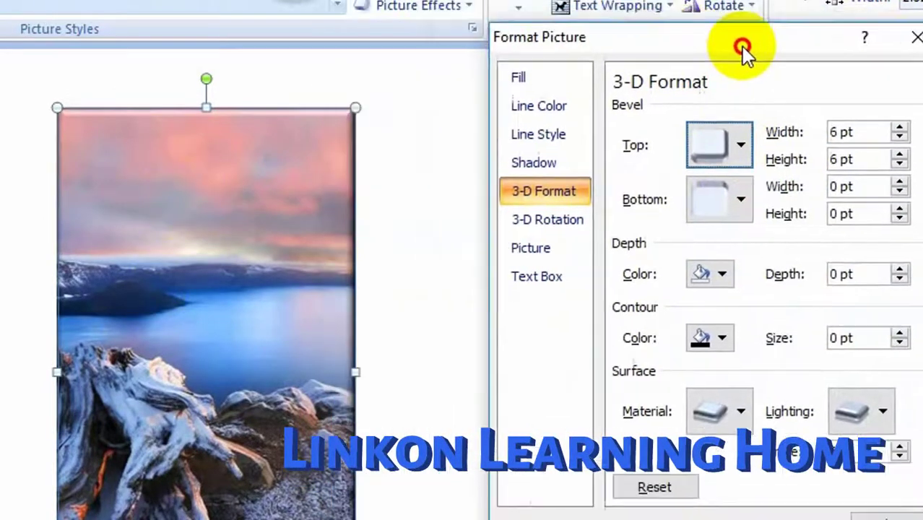
left_click_drag(594, 20, 689, 38)
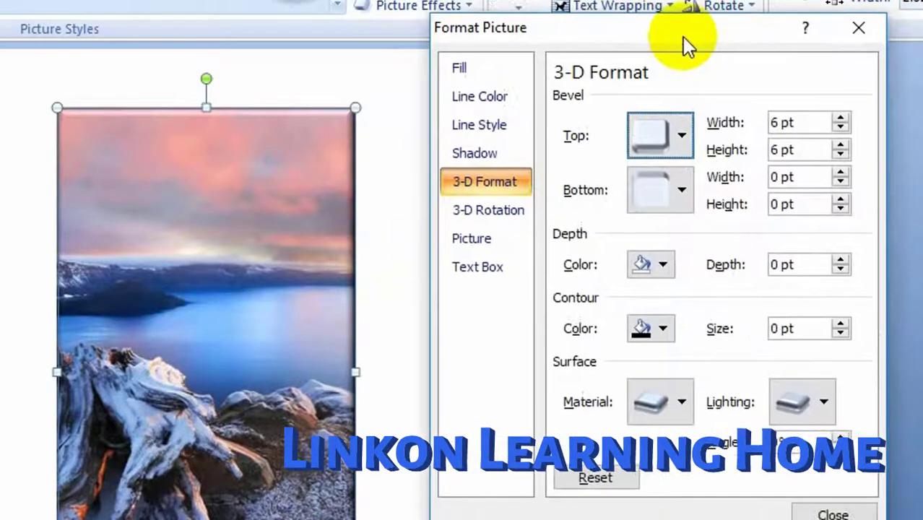
Set the top bevel width to 8 pt and height to 11 pt
left_click(839, 118)
left_click(840, 117)
left_click(840, 117)
left_click(840, 118)
left_click(840, 118)
left_click(839, 118)
left_click(840, 118)
left_click(839, 118)
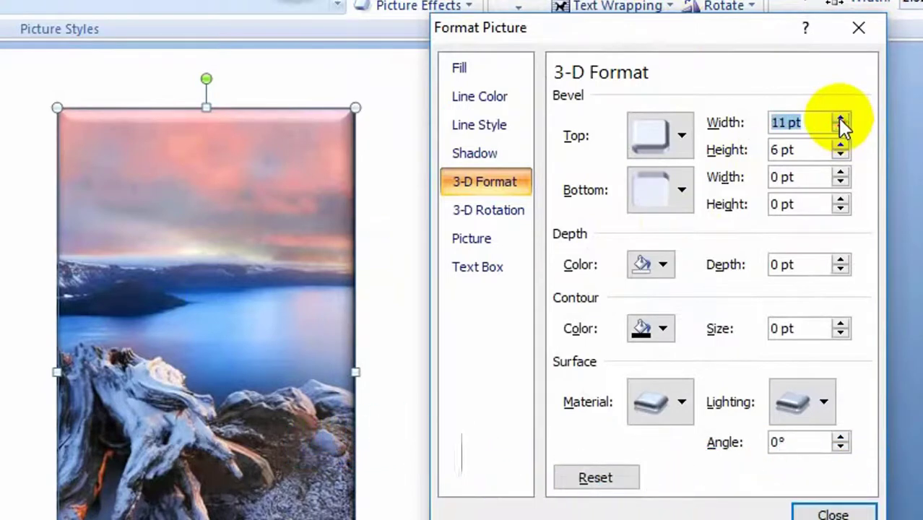
left_click(840, 117)
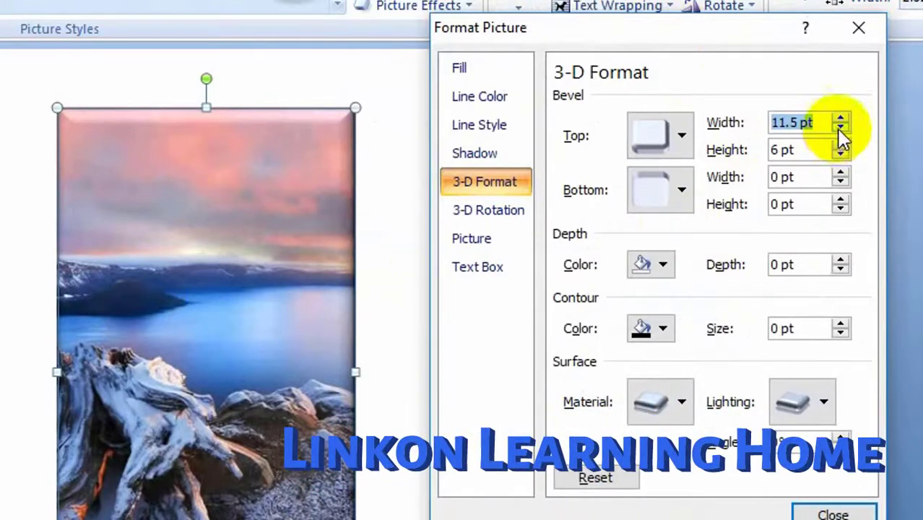
left_click(839, 130)
left_click(840, 130)
left_click(839, 130)
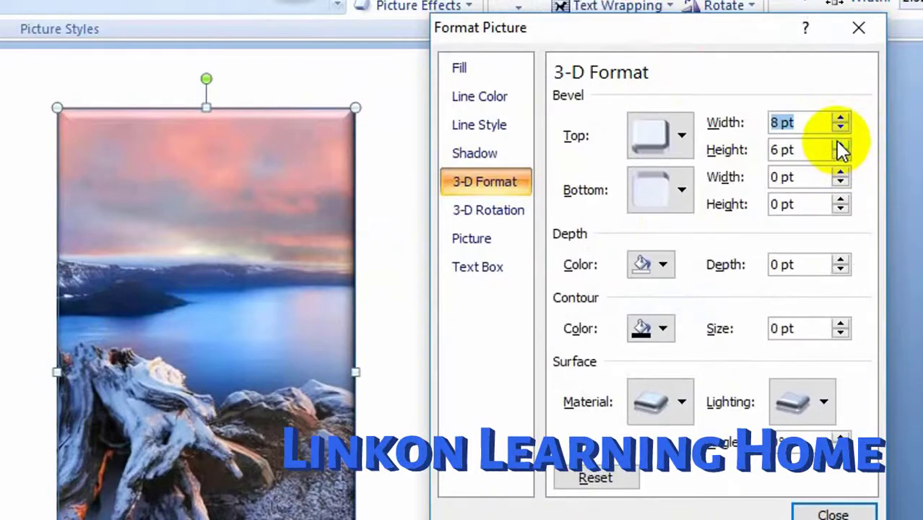
left_click(840, 145)
left_click(840, 145)
left_click(839, 146)
left_click(840, 145)
left_click(840, 145)
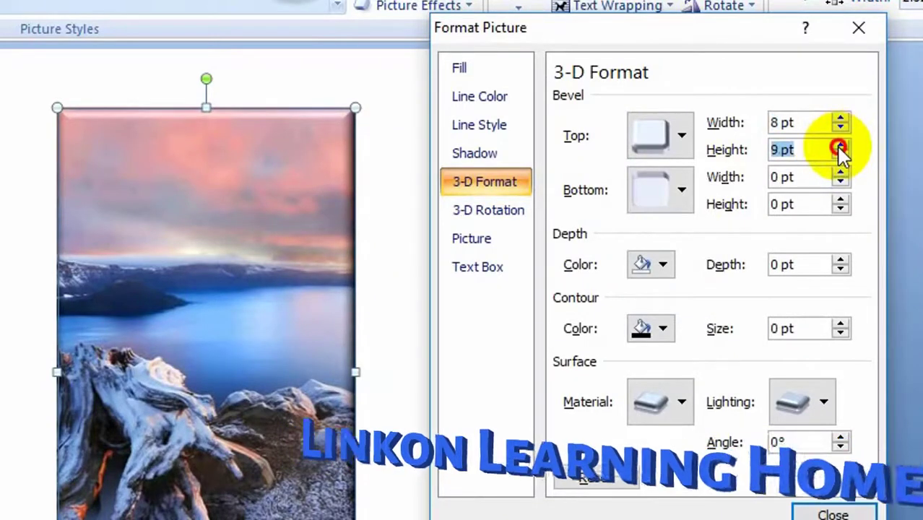
left_click(839, 145)
left_click(839, 146)
left_click(843, 180)
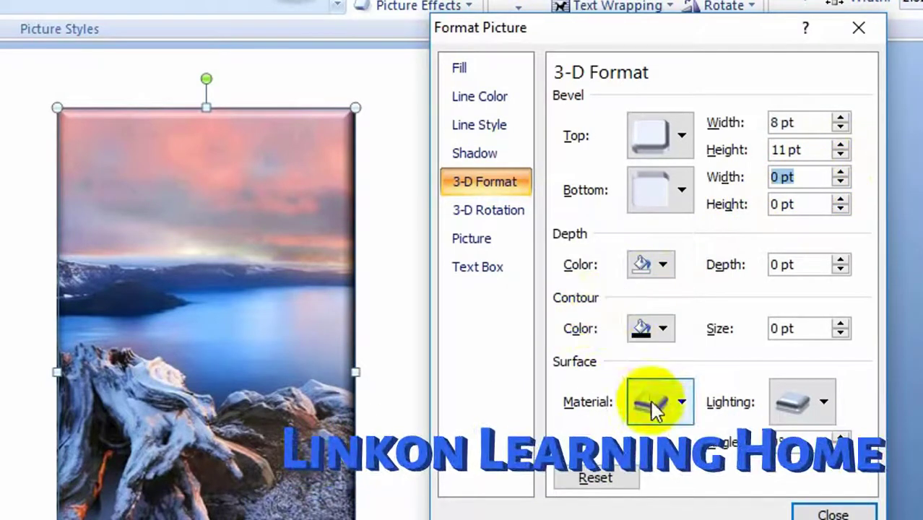
Reset the 3-D format settings, leaving the bottom bevel unchanged
left_click(600, 480)
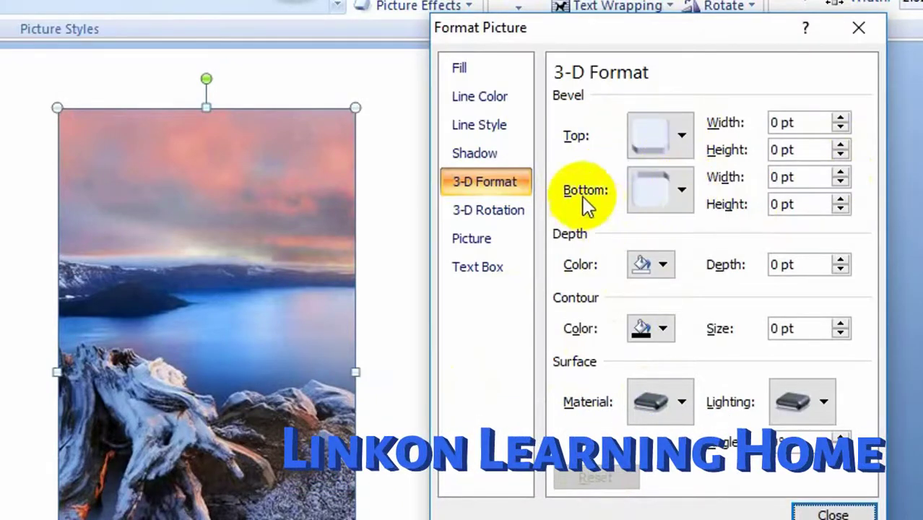
left_click(686, 191)
left_click(679, 220)
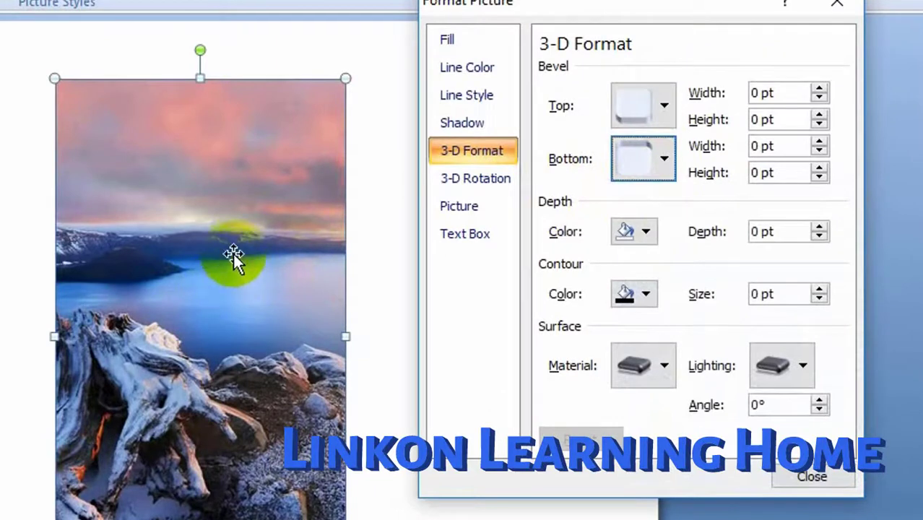
Try depth colours (automatic black, dark blue) and lower the depth to 8 pt
left_click(648, 229)
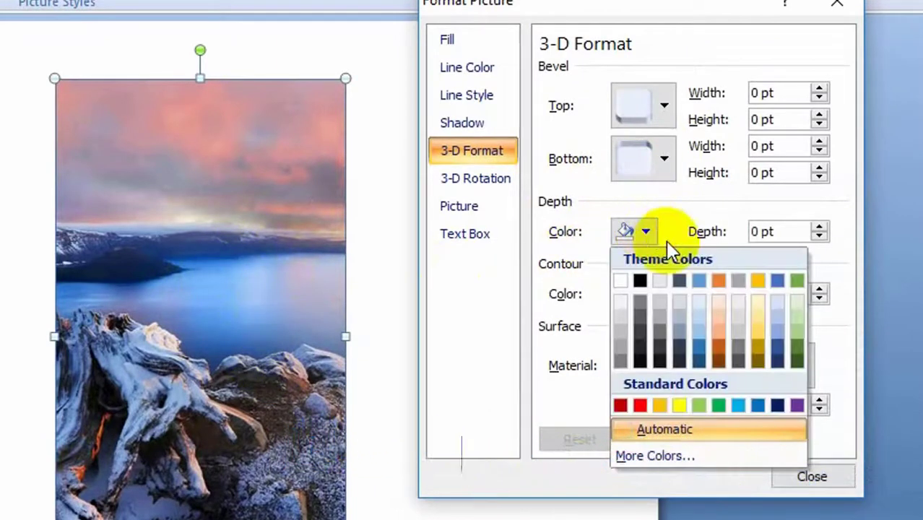
left_click(640, 280)
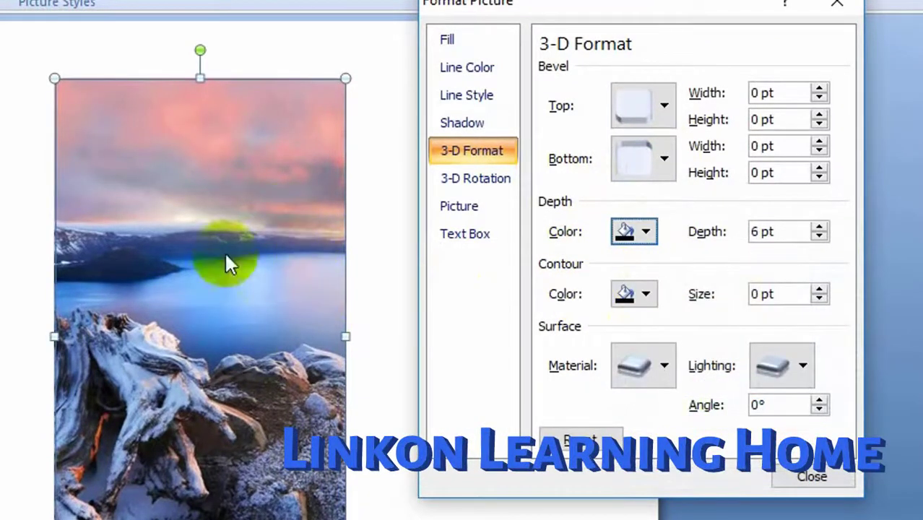
left_click(650, 235)
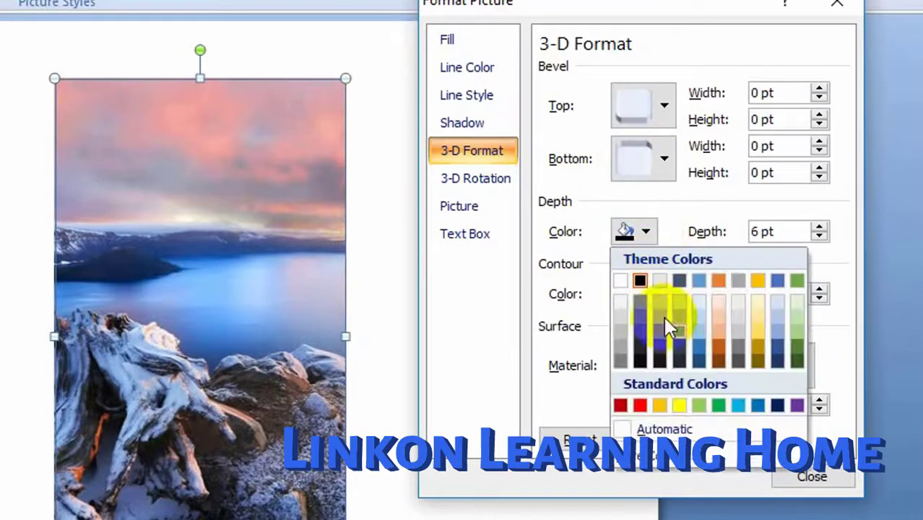
left_click(701, 358)
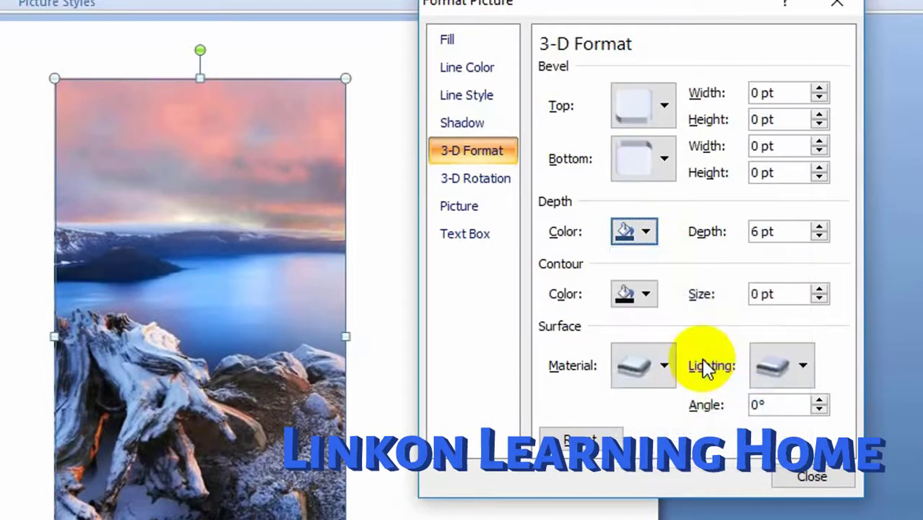
left_click(643, 238)
left_click(642, 283)
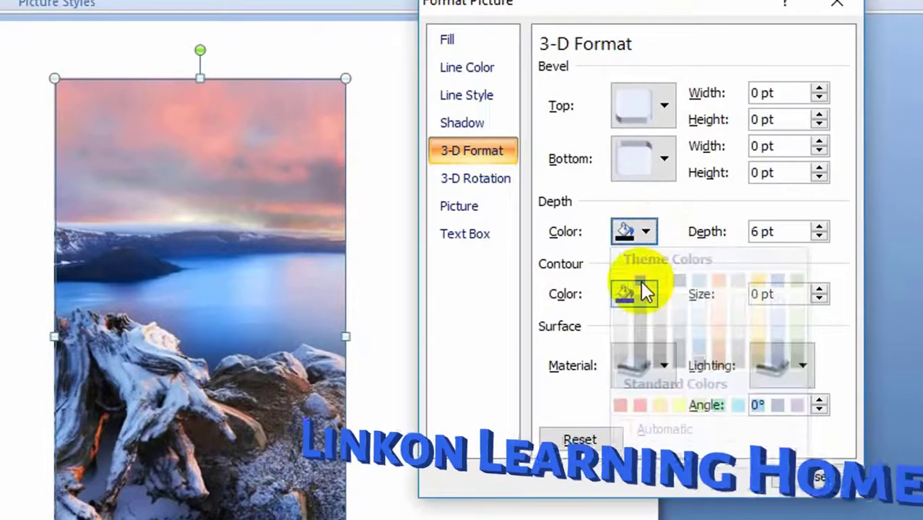
left_click(819, 237)
left_click(644, 231)
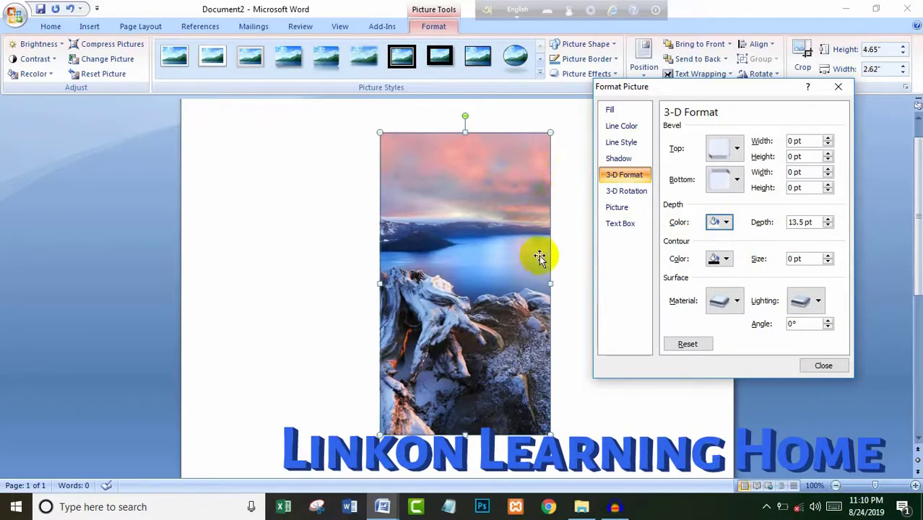
Add a red contour, adjust its thickness, then reset all 3-D format settings
left_click(726, 260)
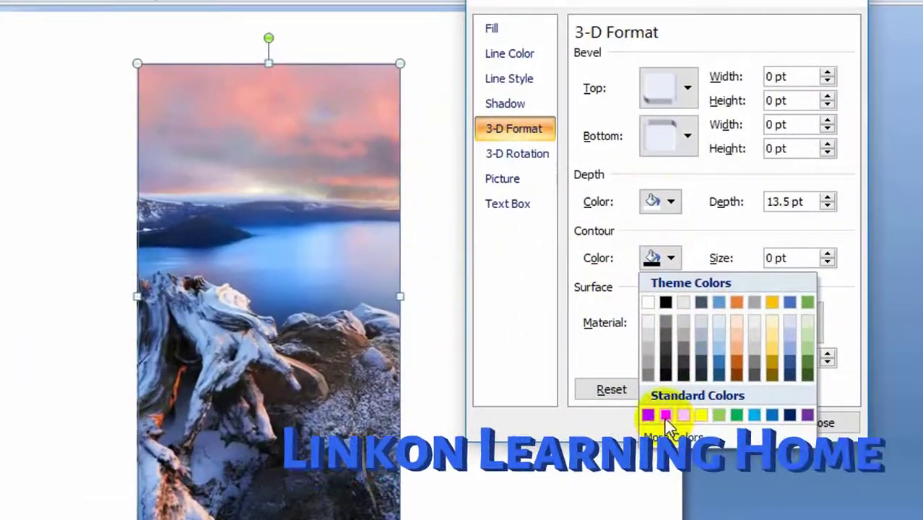
left_click(665, 415)
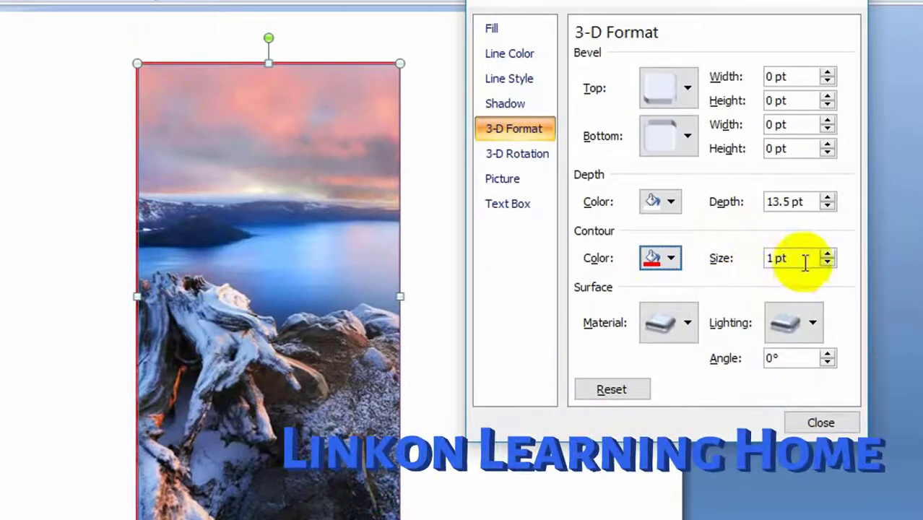
left_click(828, 253)
left_click(828, 253)
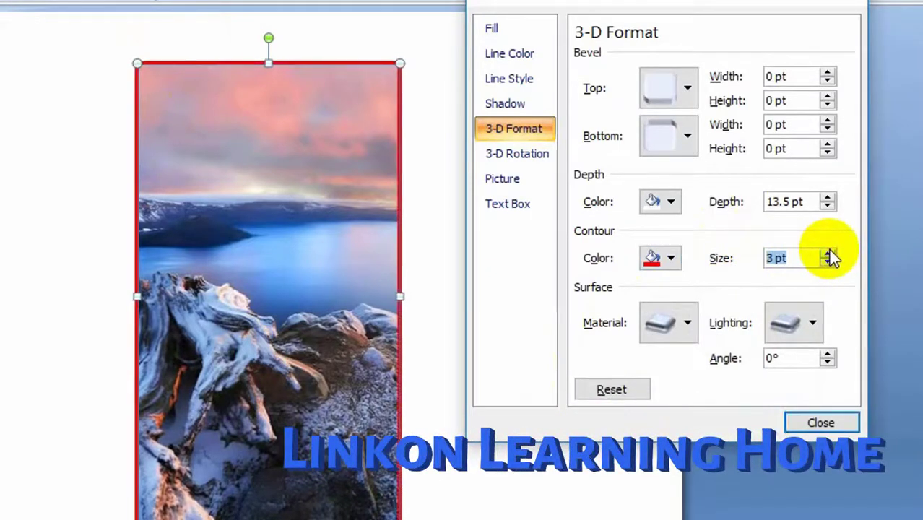
left_click(828, 253)
left_click(828, 253)
left_click(829, 253)
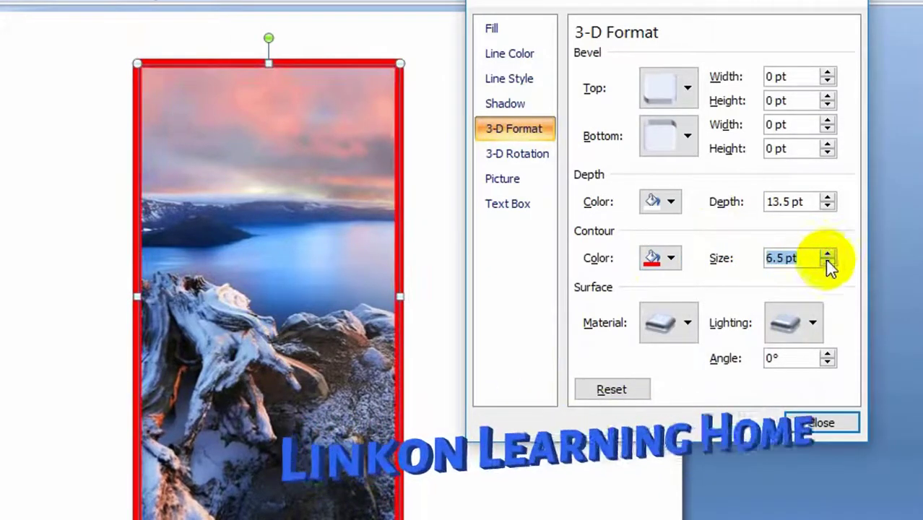
left_click(826, 264)
left_click(827, 263)
left_click(827, 264)
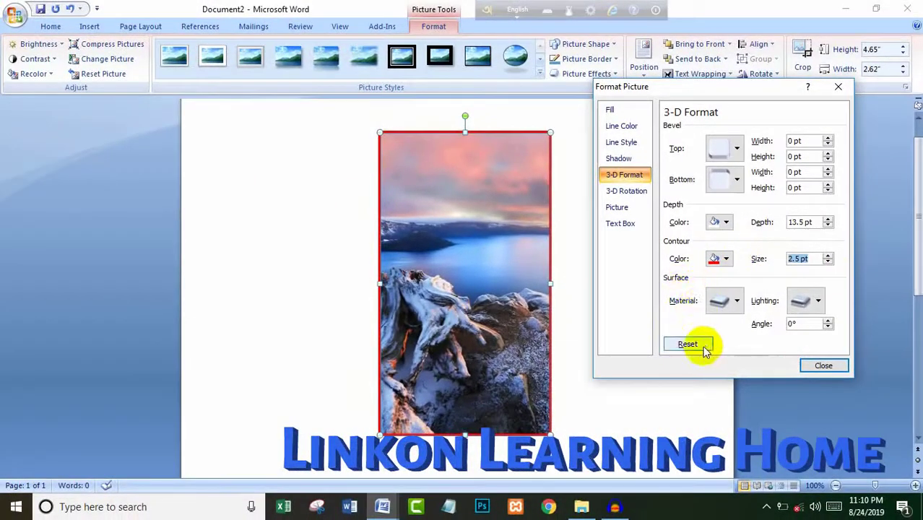
left_click(692, 345)
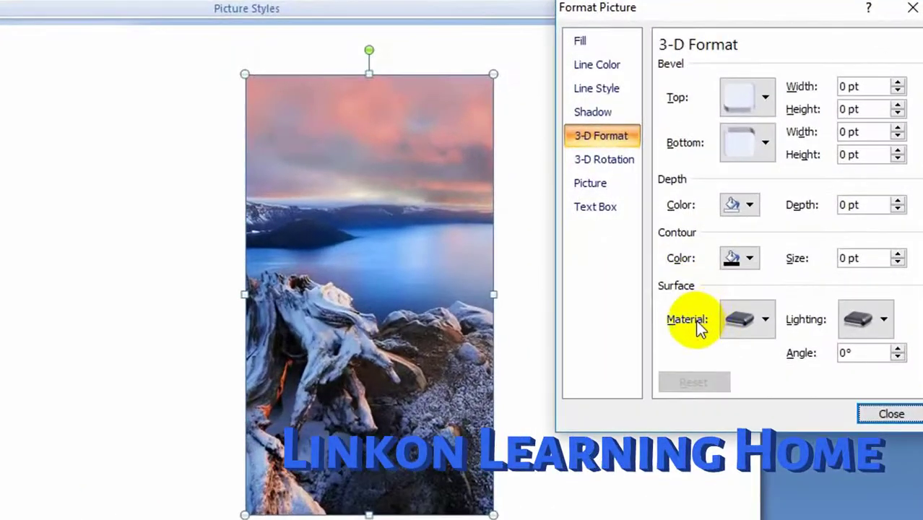
left_click(765, 320)
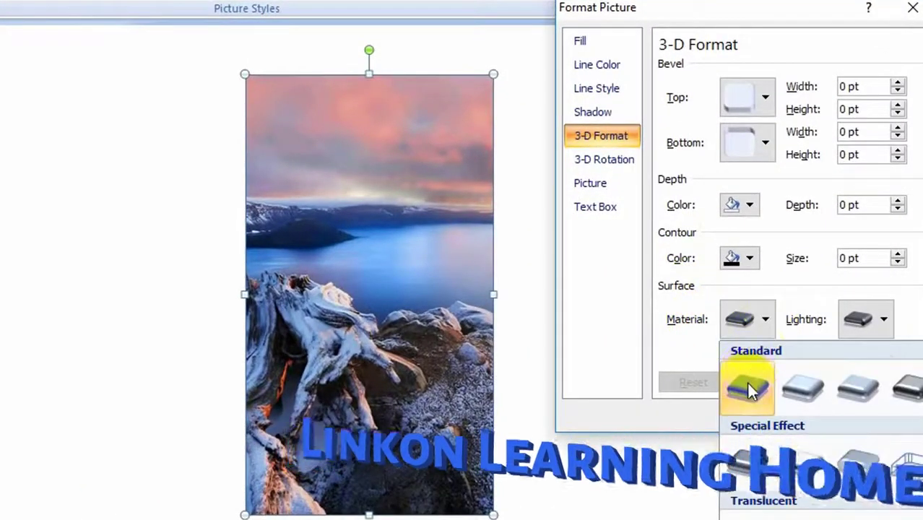
left_click(805, 388)
left_click(766, 320)
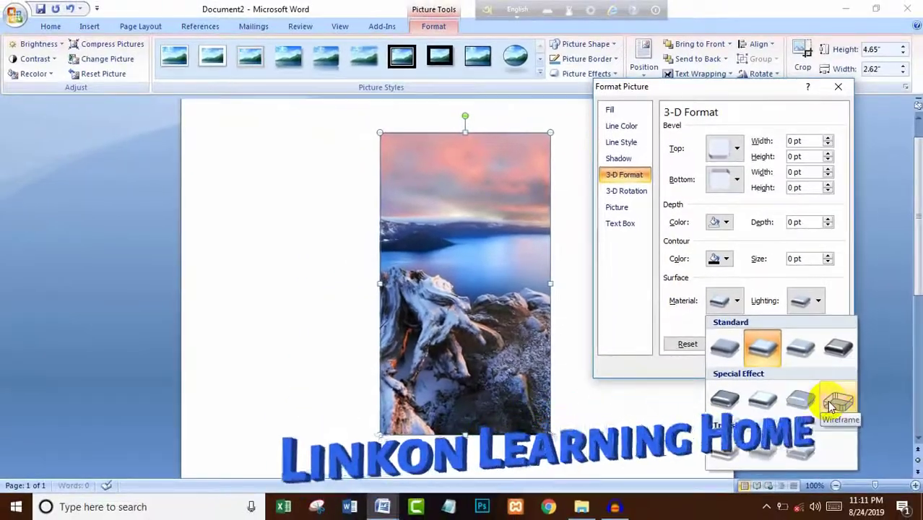
left_click(820, 398)
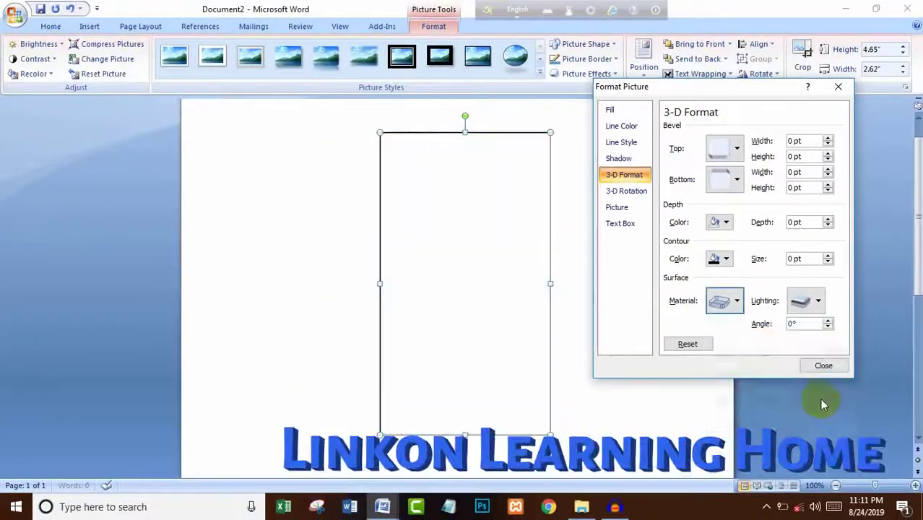
left_click(740, 321)
left_click(727, 401)
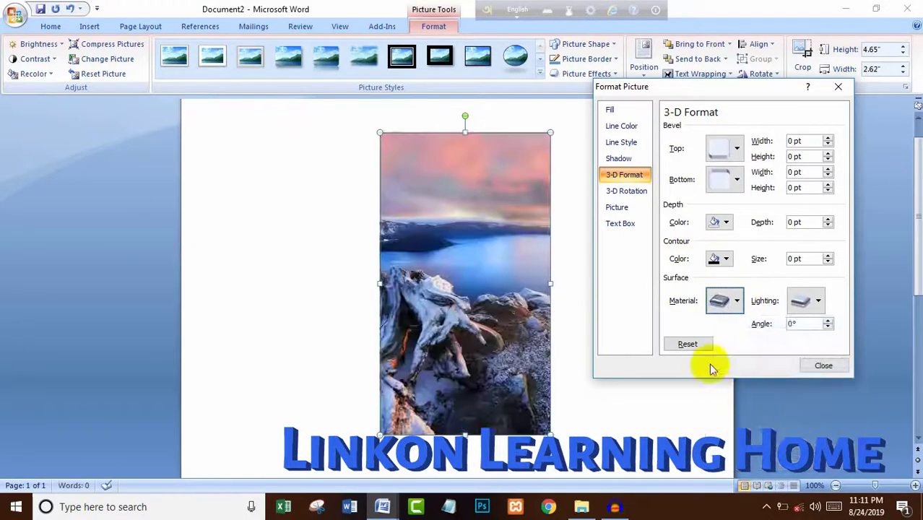
left_click(818, 301)
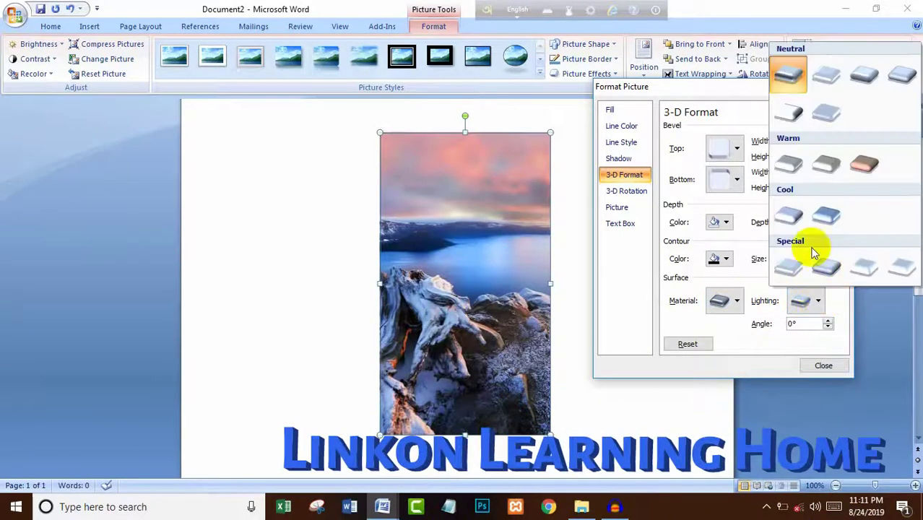
left_click(865, 162)
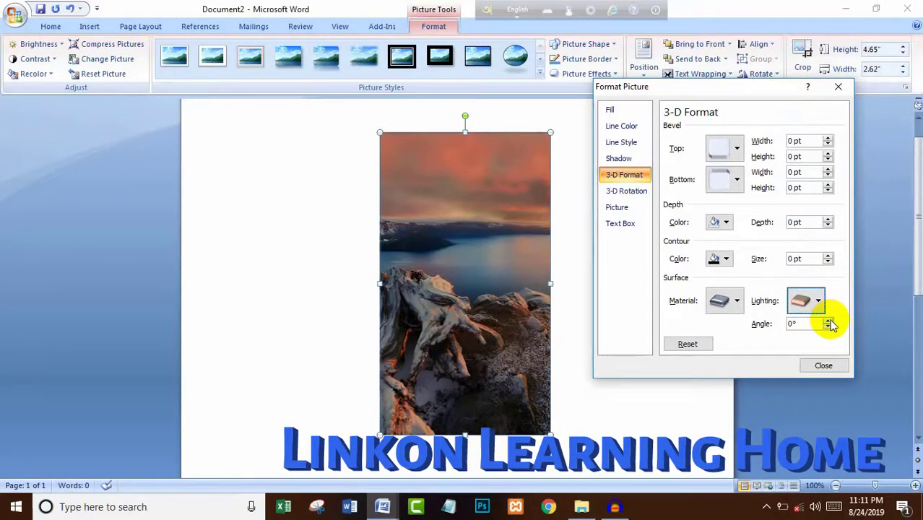
left_click(828, 320)
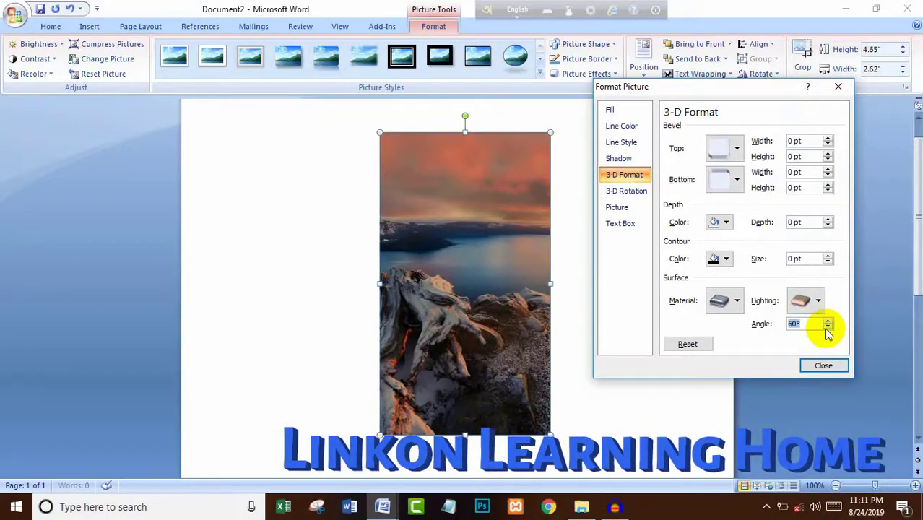
left_click(827, 327)
left_click(827, 327)
left_click(827, 327)
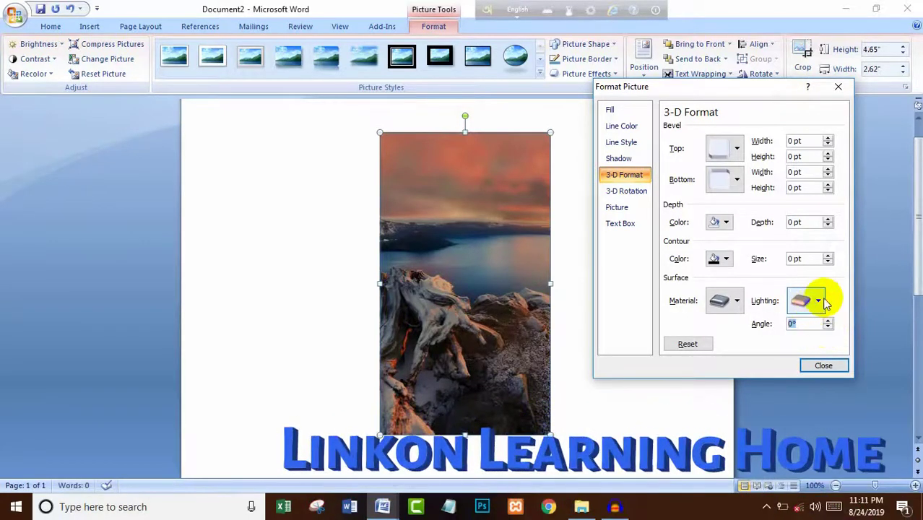
left_click(818, 301)
left_click(824, 272)
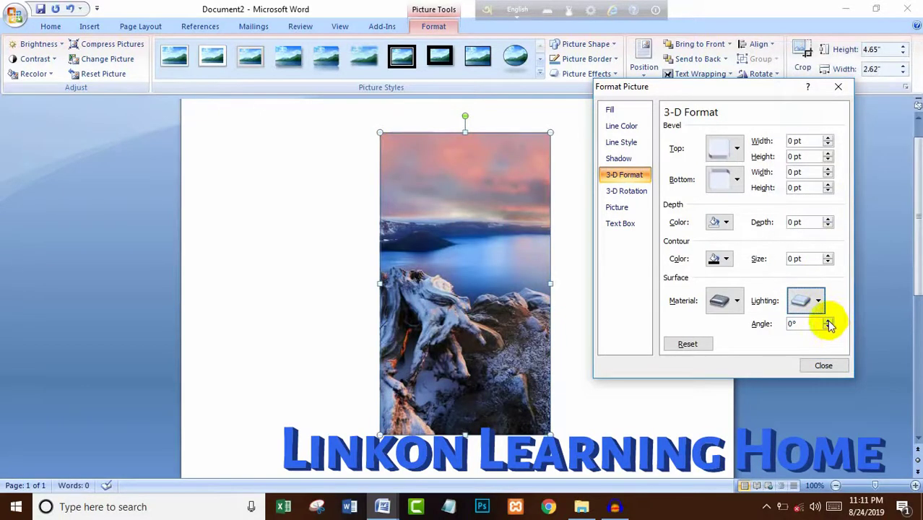
left_click(829, 321)
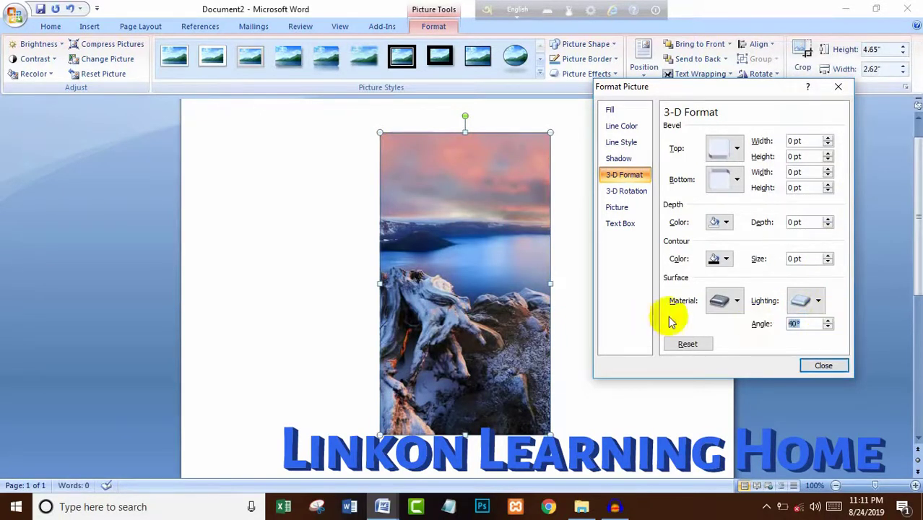
left_click(692, 346)
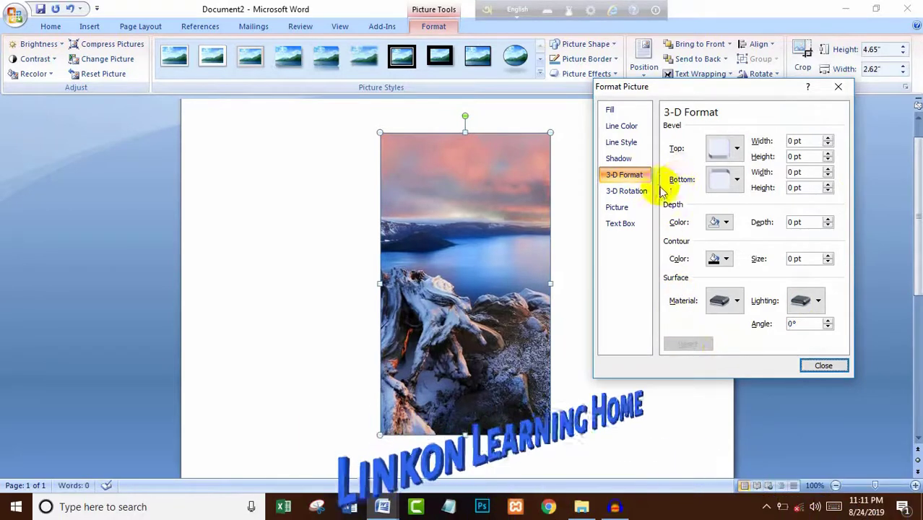
Apply Isometric 3-D rotation presets, starting with Isometric Left Down
left_click(628, 192)
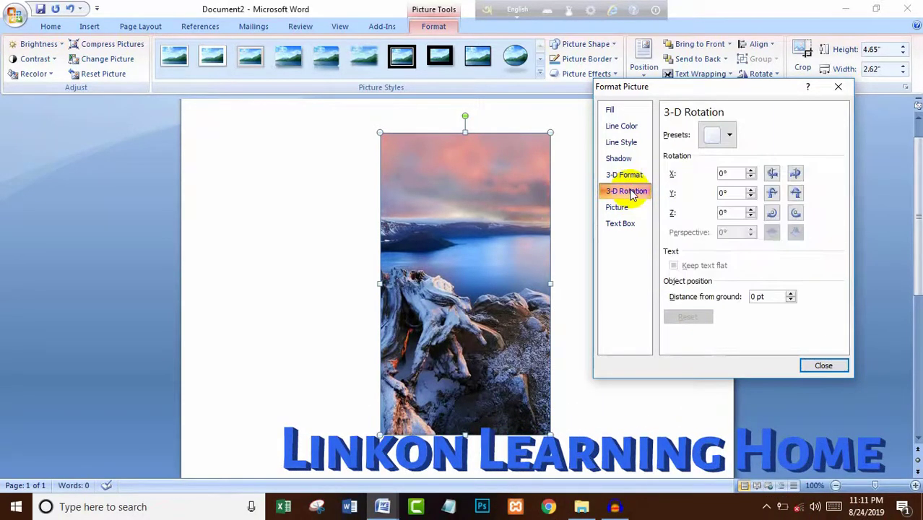
left_click(730, 136)
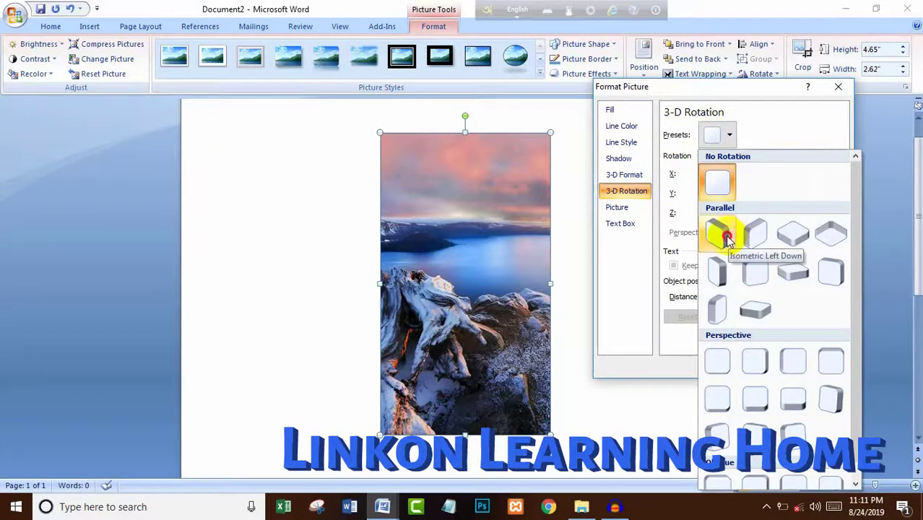
left_click(726, 239)
left_click(734, 134)
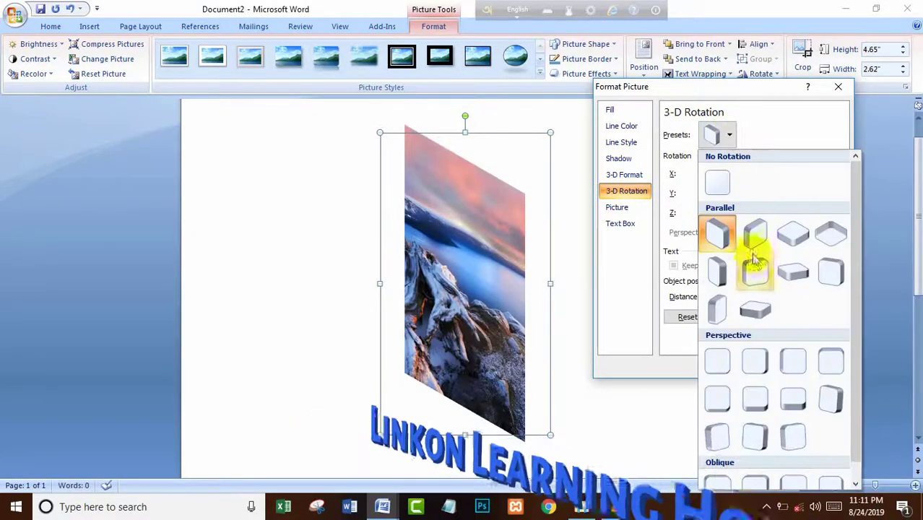
left_click(755, 246)
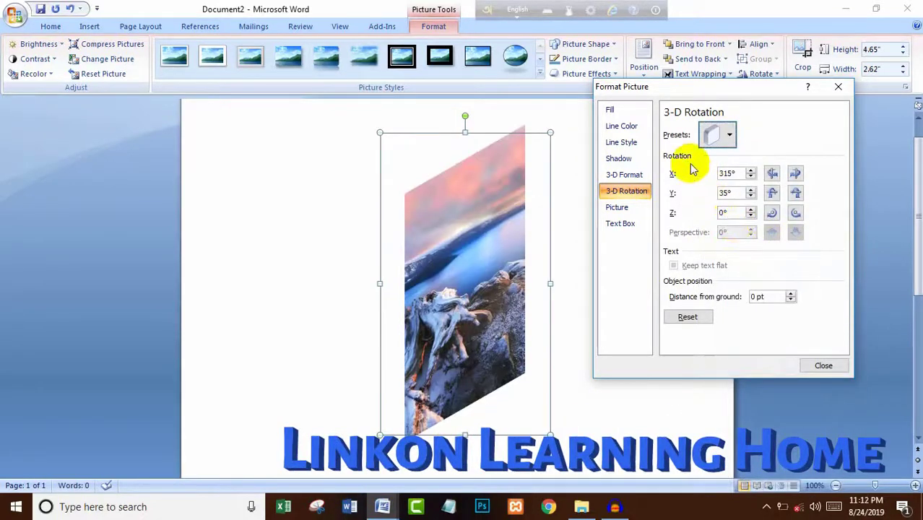
Adjust the rotation angles to X 335.2°, Y 29.8° and Z 70°
left_click(751, 174)
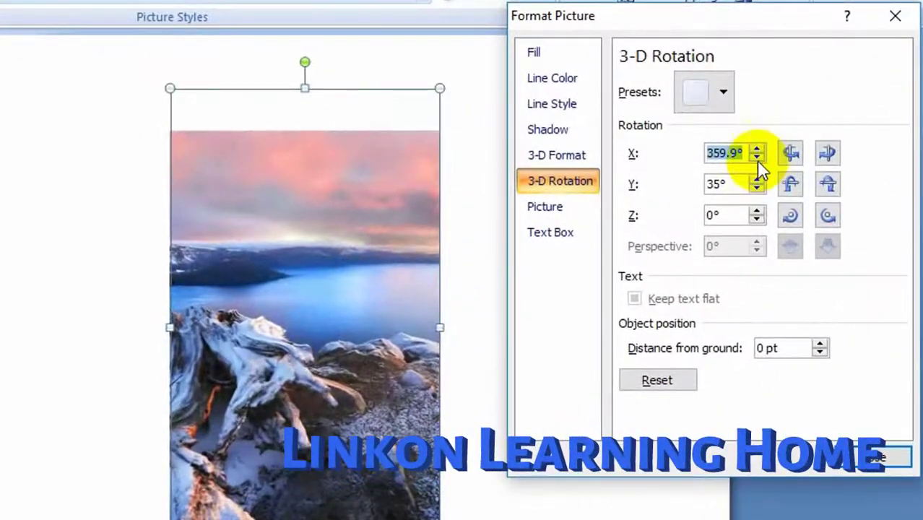
left_click(756, 160)
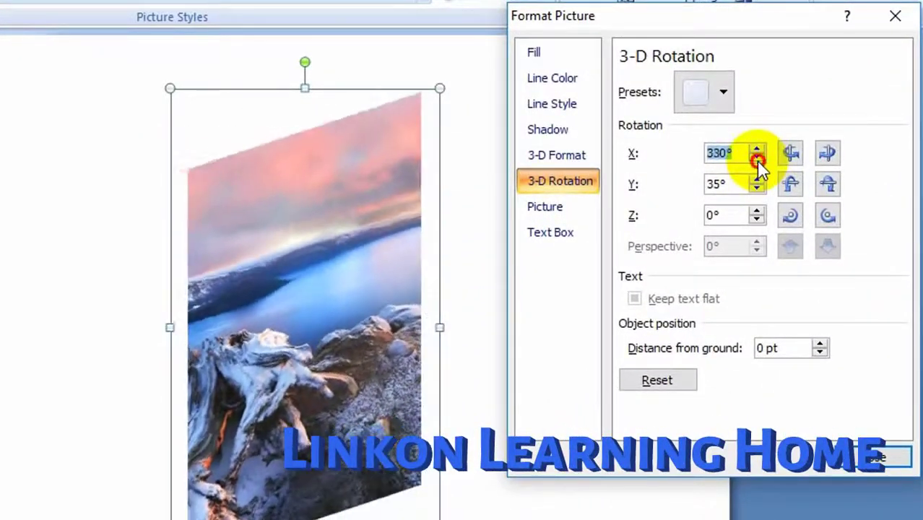
left_click(824, 154)
left_click(825, 155)
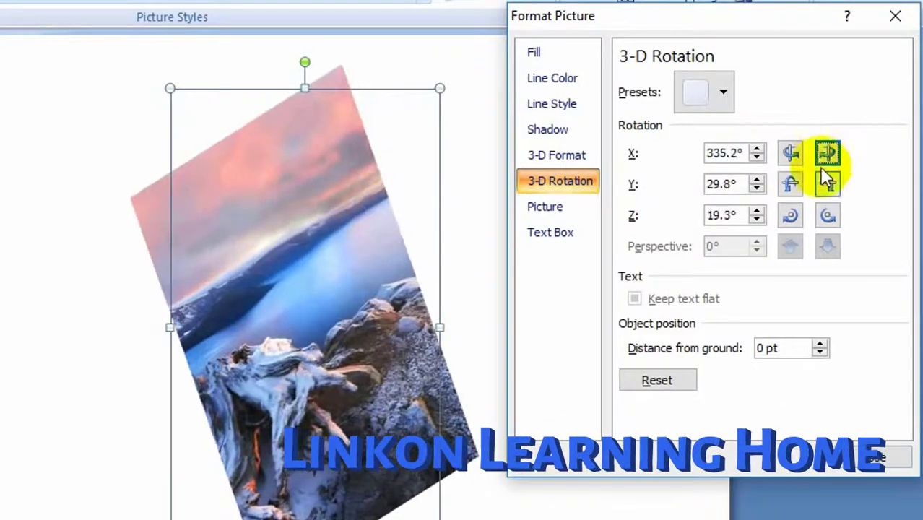
left_click(760, 210)
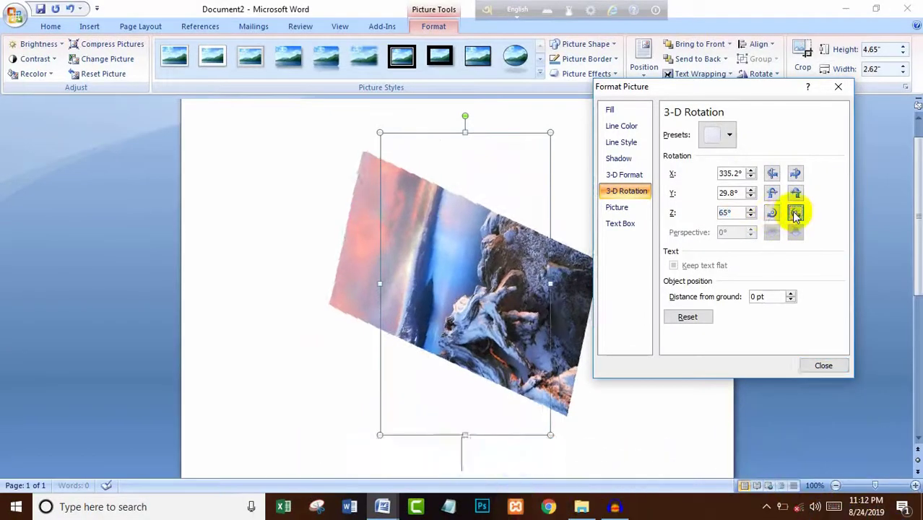
left_click(795, 212)
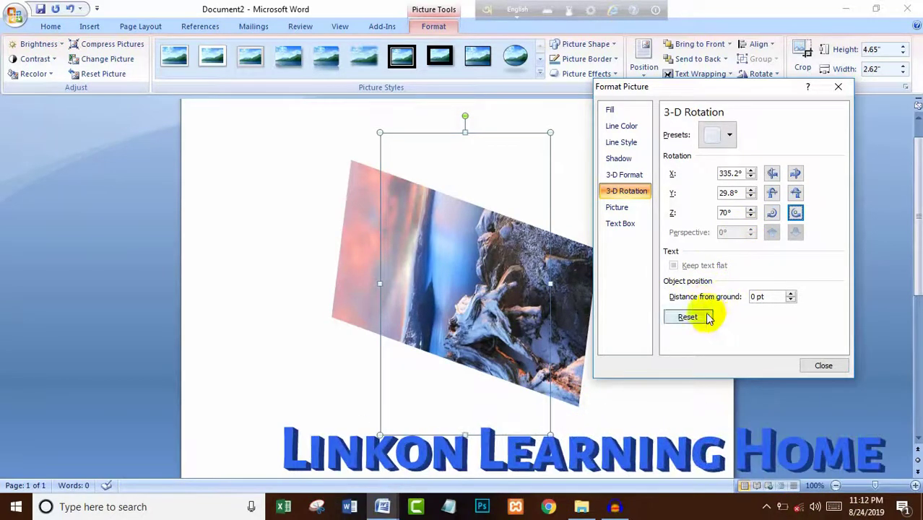
Reset the 3-D rotation, raise the distance from ground, then reset it to 0
left_click(682, 318)
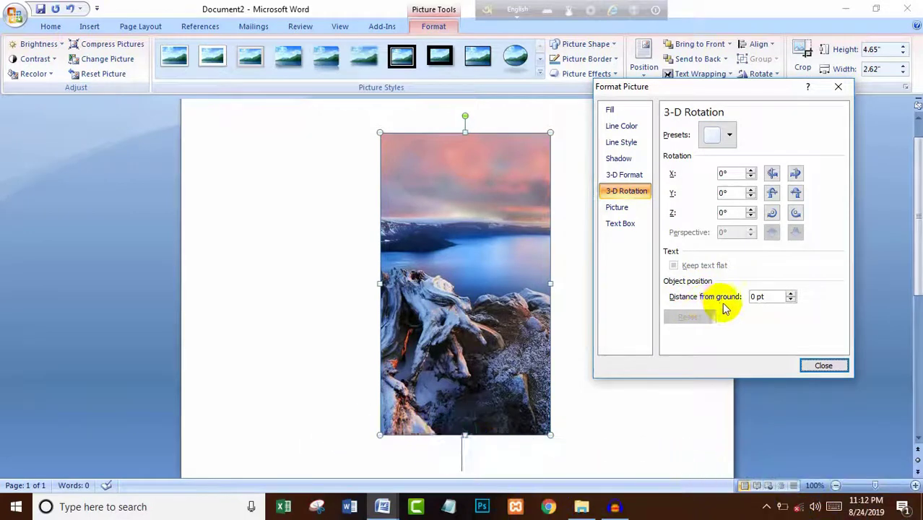
left_click(791, 293)
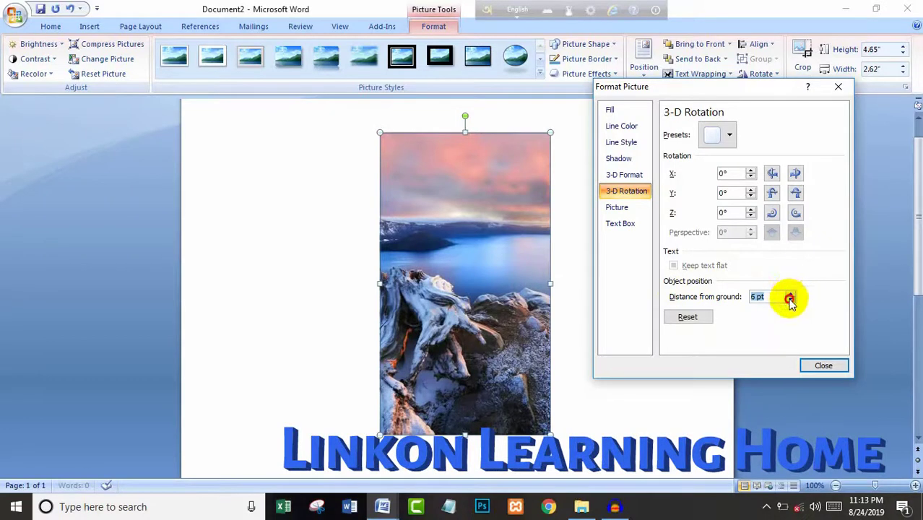
left_click(791, 293)
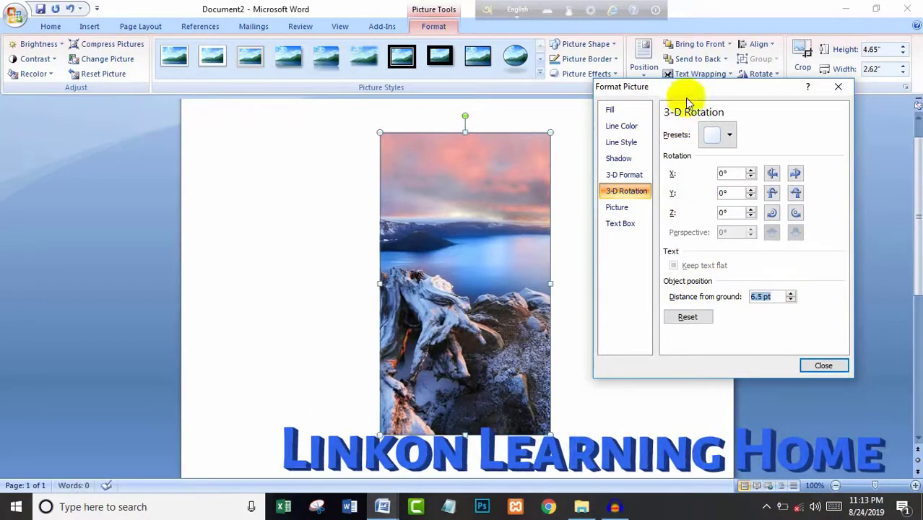
left_click(689, 318)
left_click(823, 365)
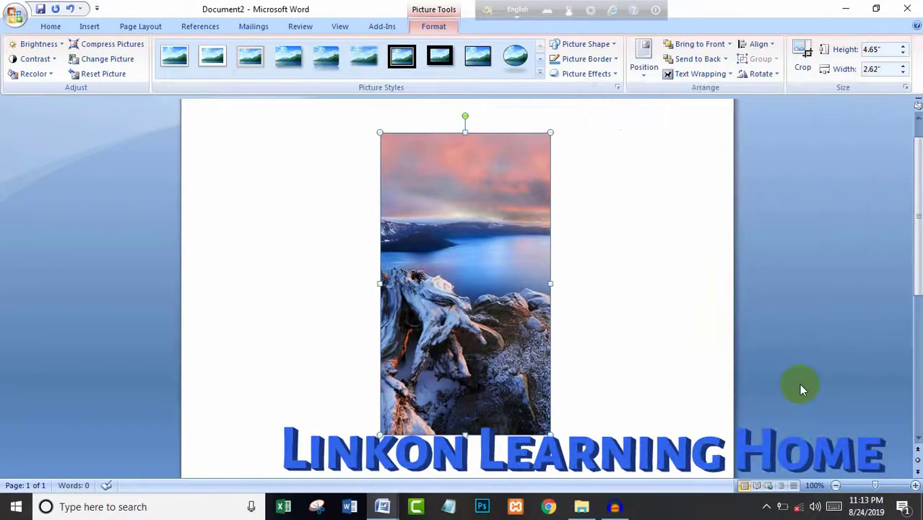
left_click(449, 272)
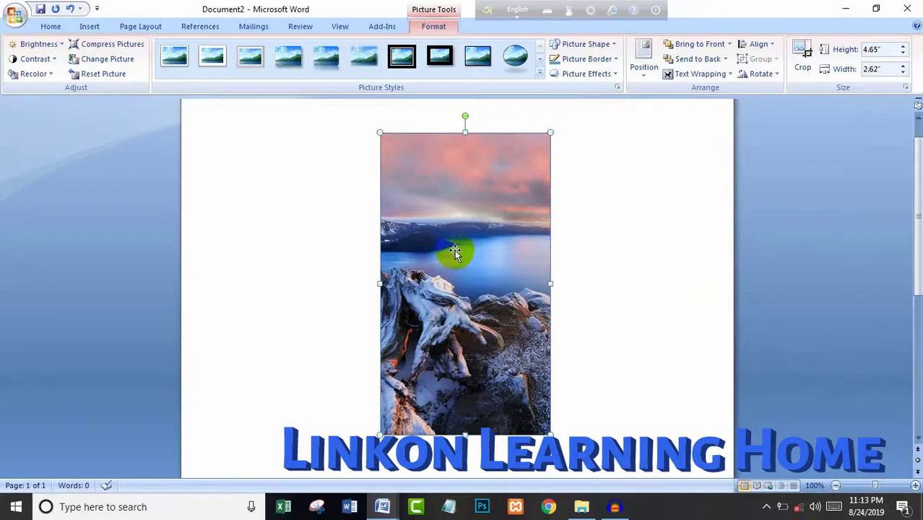